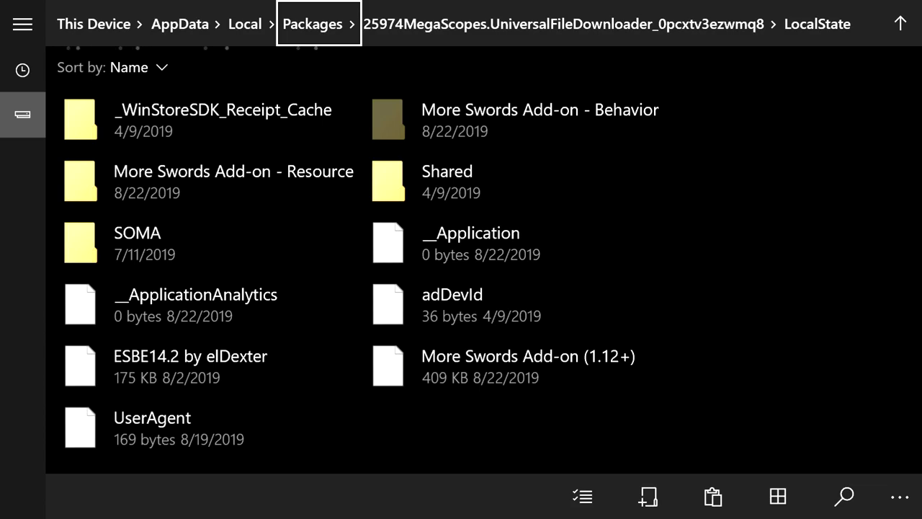
Find and open the Microsoft.MinecraftUWPConsole folder inside the Packages folder.
key("Down")
key("Down")
key("Down")
key("Down")
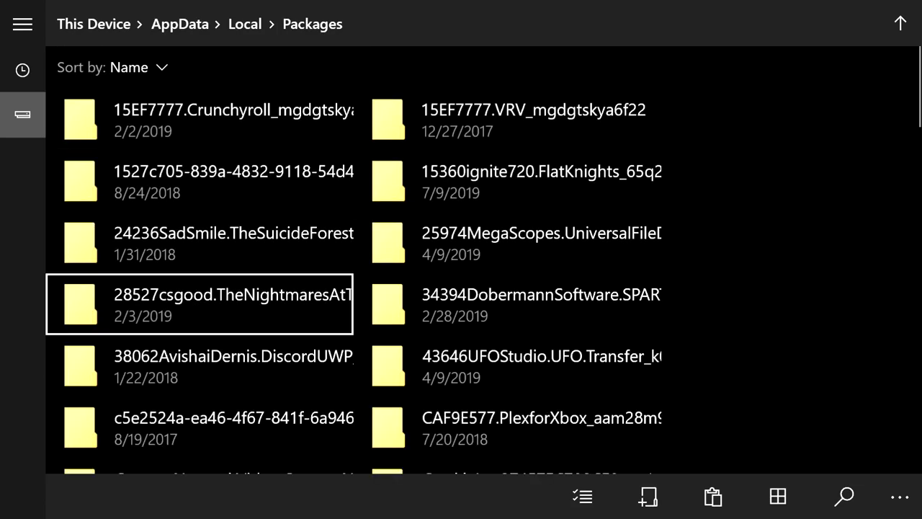
key("Down")
key("Down")
key("Down")
key("Down")
key("Down")
key("Down")
key("Down")
key("Down")
key("Down")
key("Down")
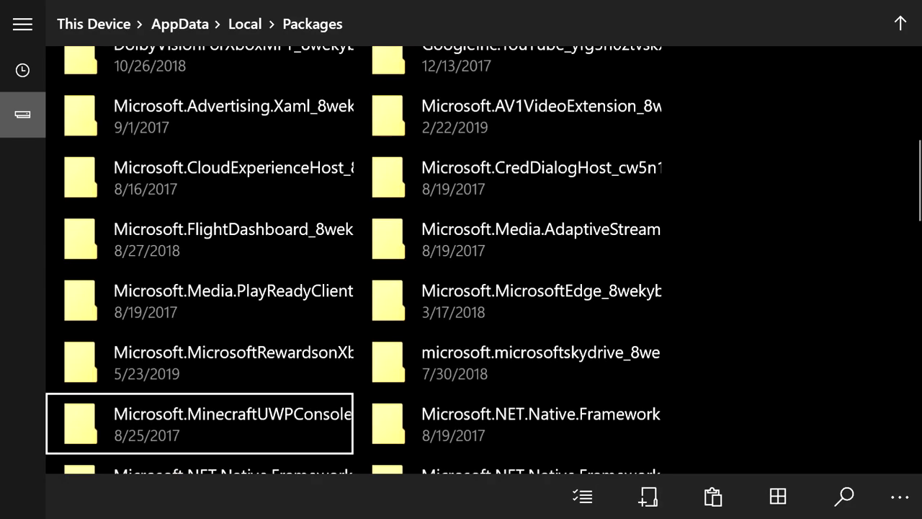
key("Right")
key("Left")
key("Down")
key("Down")
key("Up")
key("Up")
key("Up")
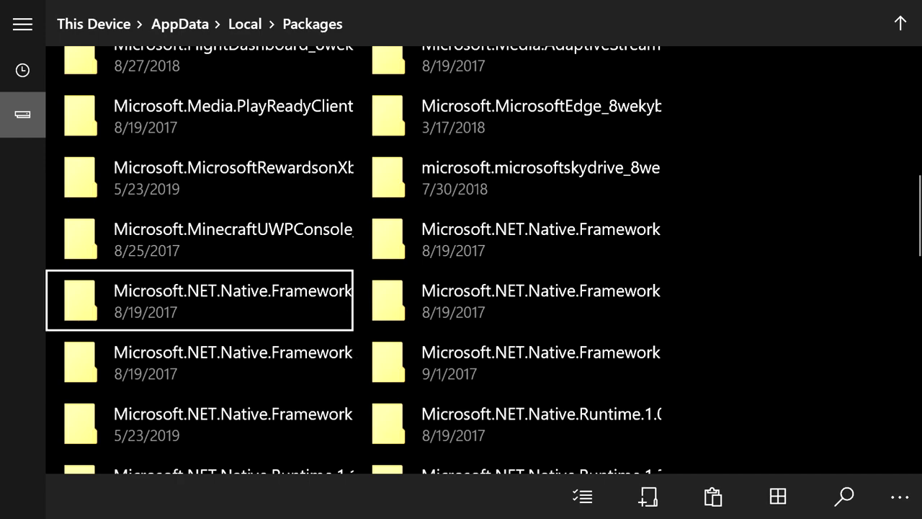
key("Up")
key("Down")
key("Down")
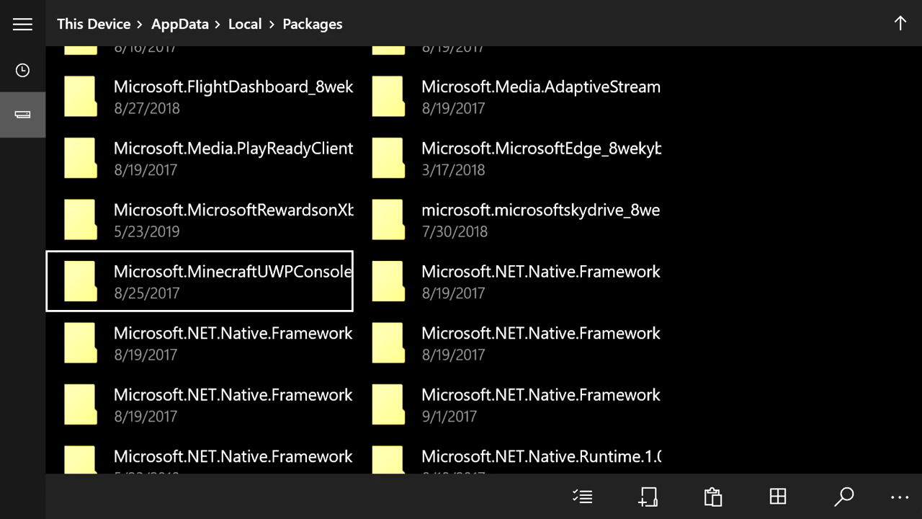
key("Return")
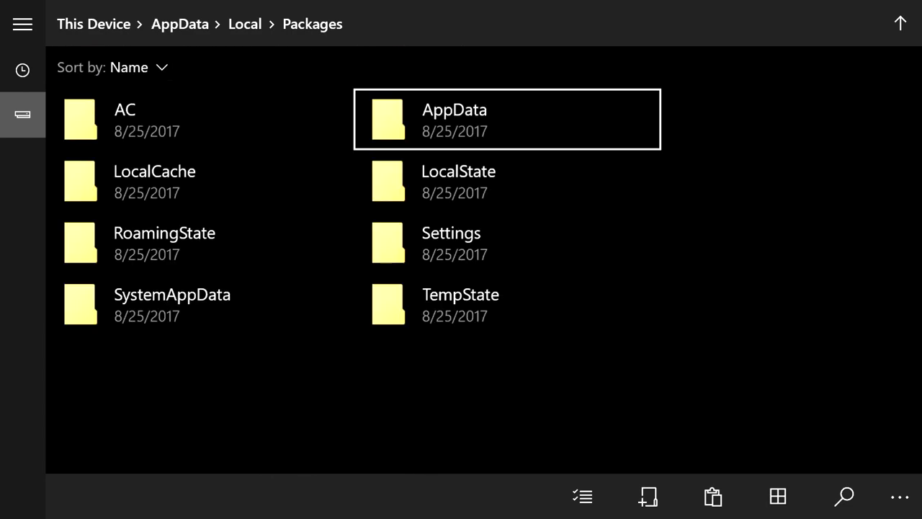
Open the Minecraft package's LocalState folder and go through games into com.mojang.
key("Down")
key("Return")
key("Return")
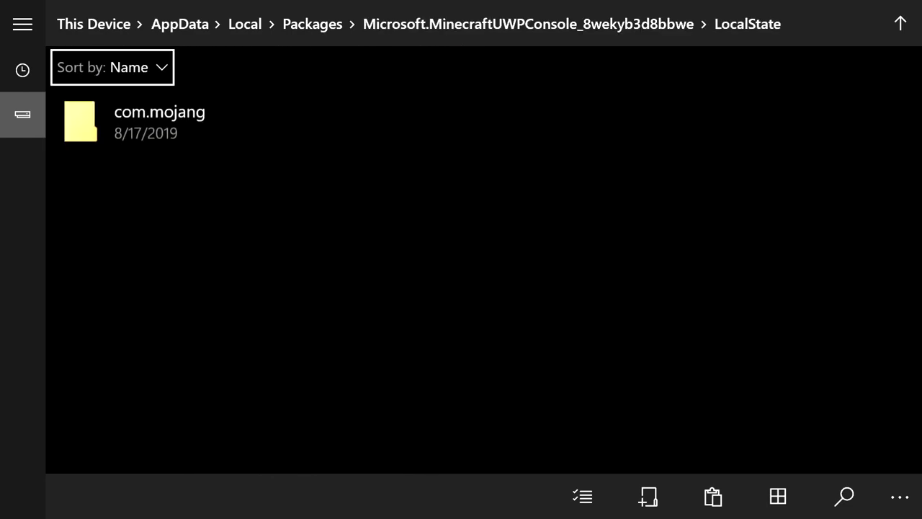
key("Return")
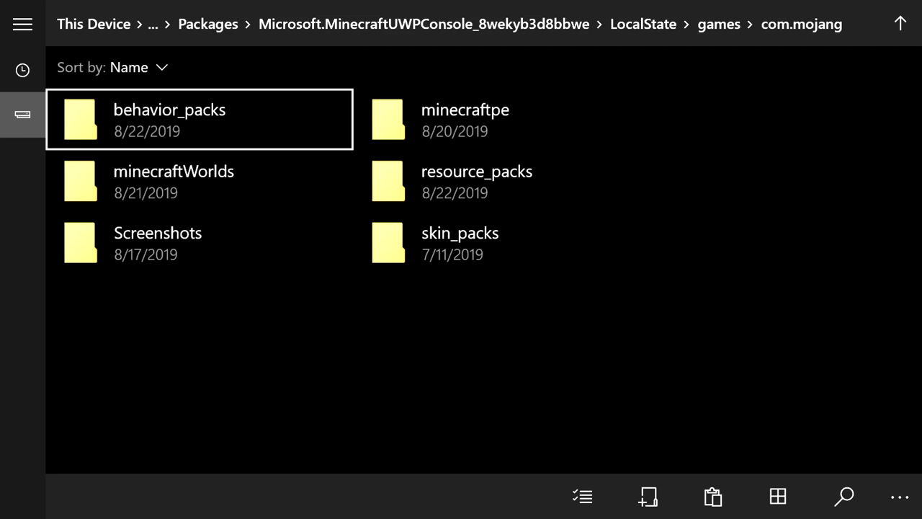
key("Right")
key("Down")
key("Down")
key("Down")
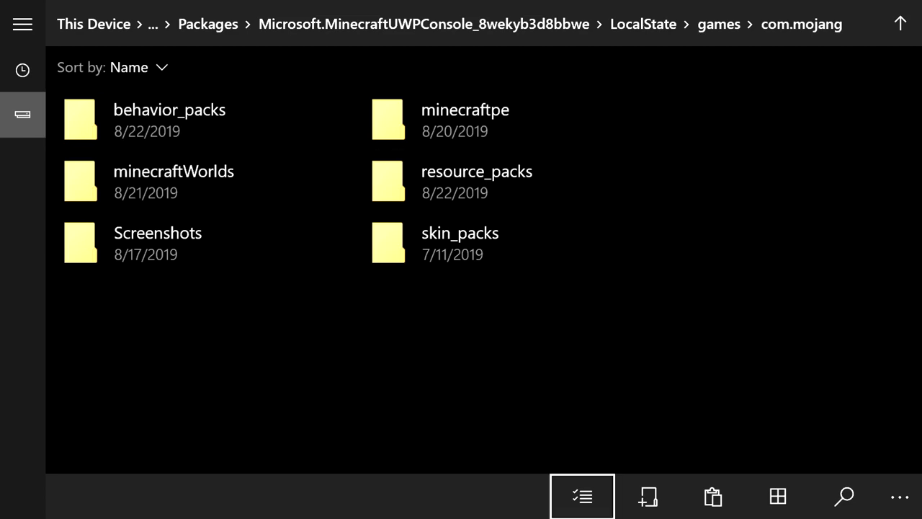
key("Right")
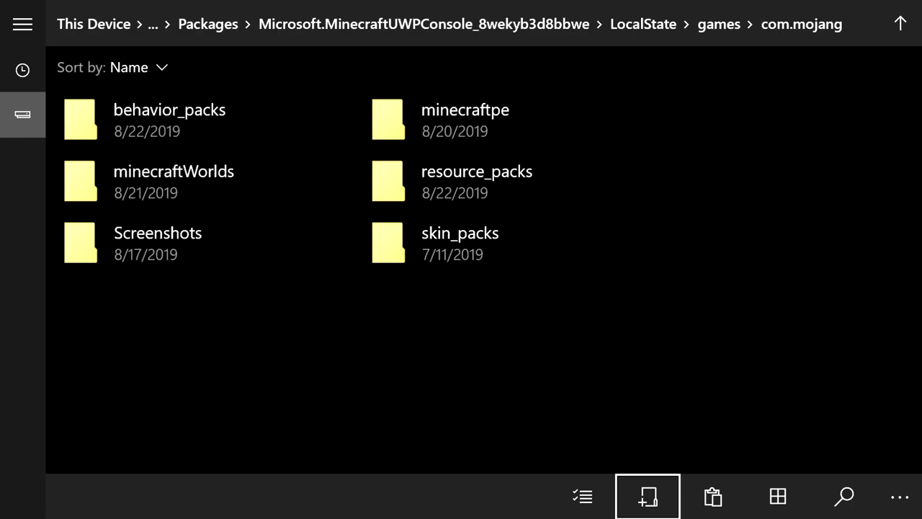
key("Return")
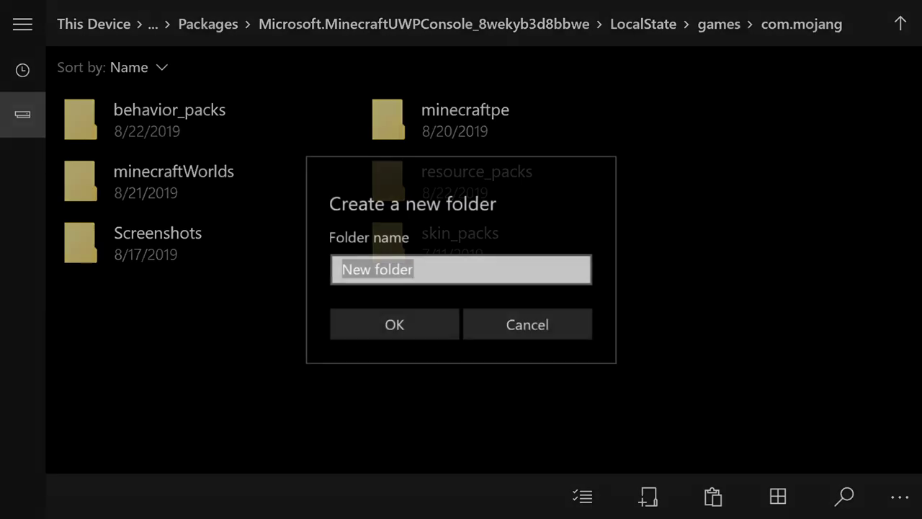
key("Escape")
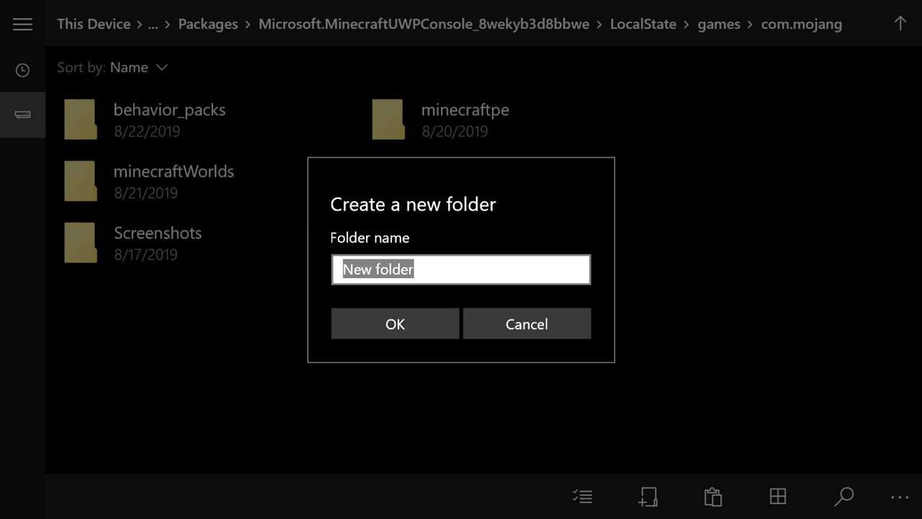
key("Escape")
key("Up")
key("Up")
key("Up")
key("Left")
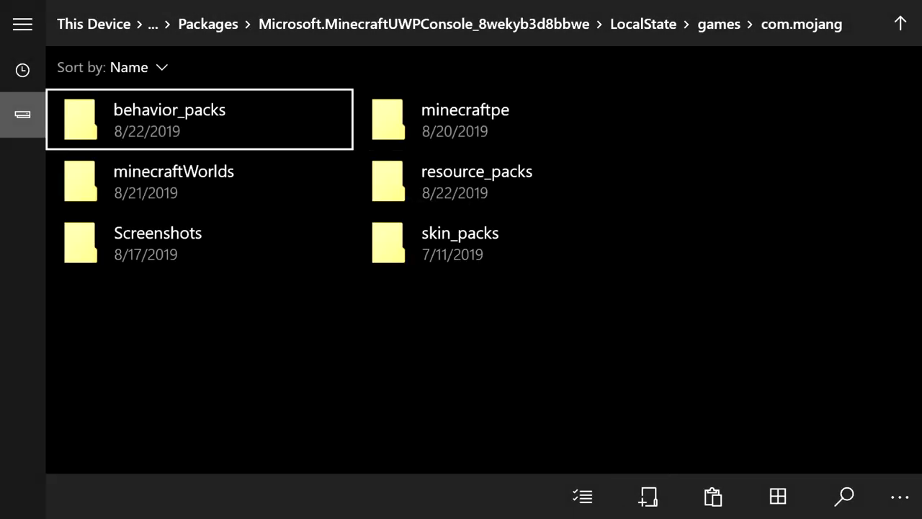
key("Right")
key("Down")
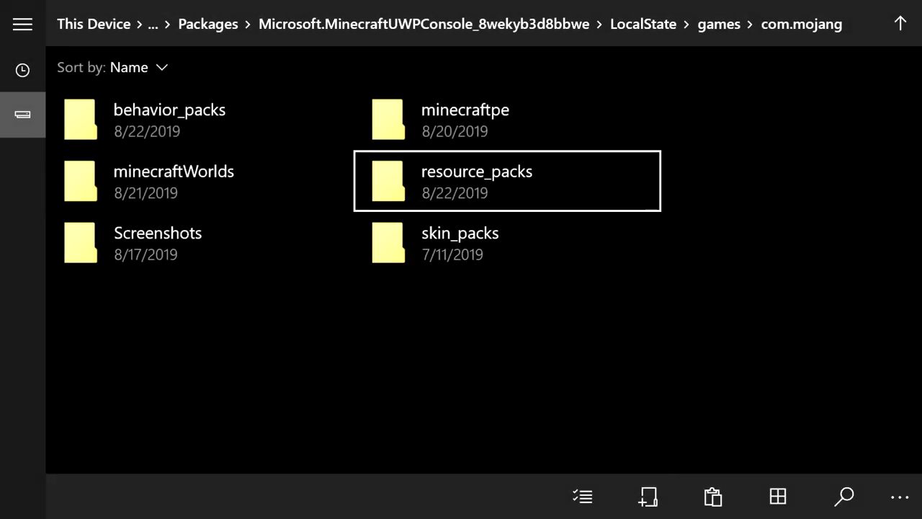
key("Down")
key("Up")
key("Down")
key("Right")
key("Return")
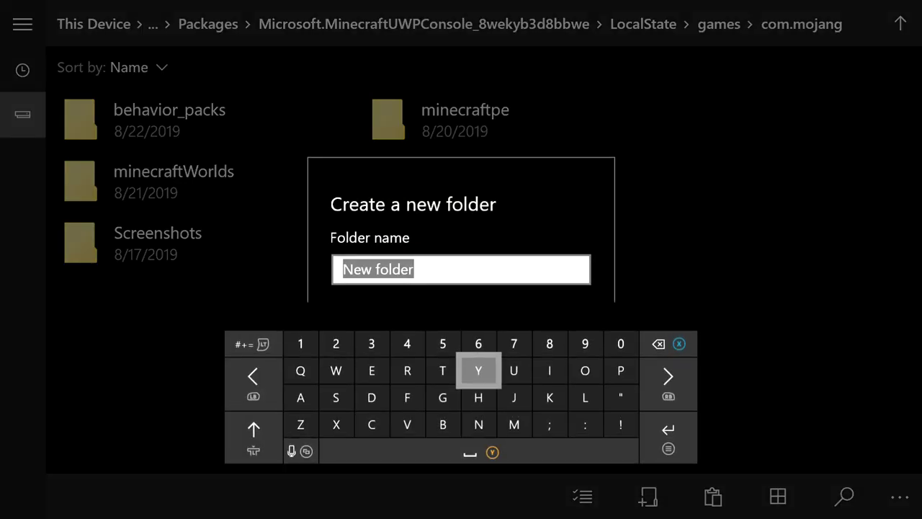
key("Escape")
key("Escape")
key("Up")
key("Up")
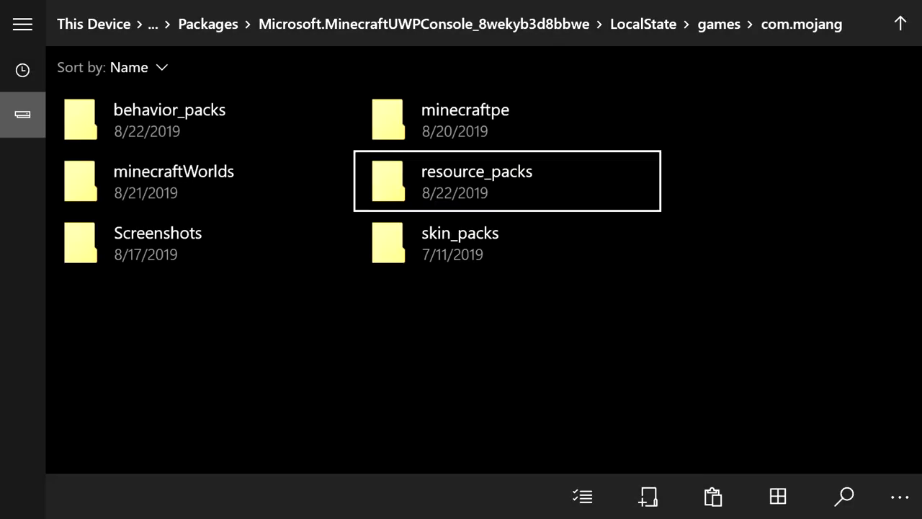
key("Up")
key("Left")
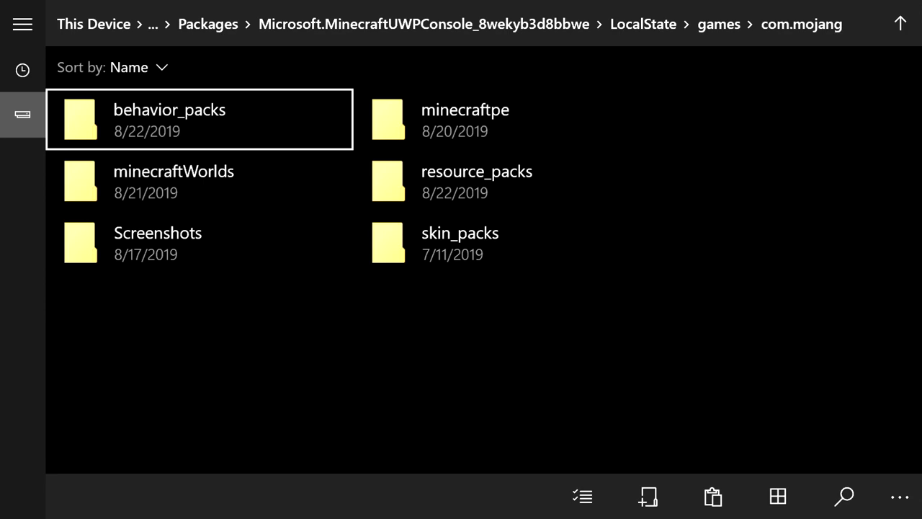
Open behavior_packs and paste the cut "More Swords Add-on - Behavior" folder into it.
key("Return")
key("Down")
key("Down")
key("Tab")
key("Right")
key("Right")
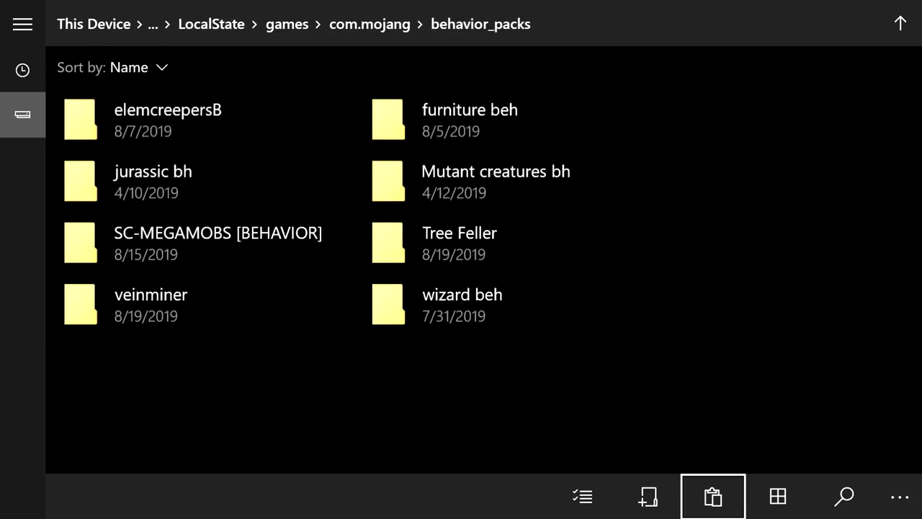
key("Return")
key("Right")
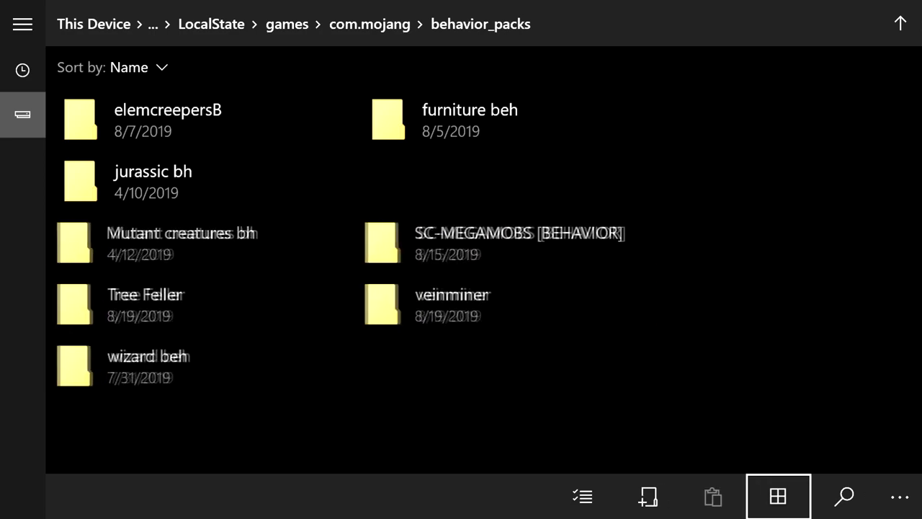
key("Up")
key("Up")
key("Up")
key("Up")
key("Right")
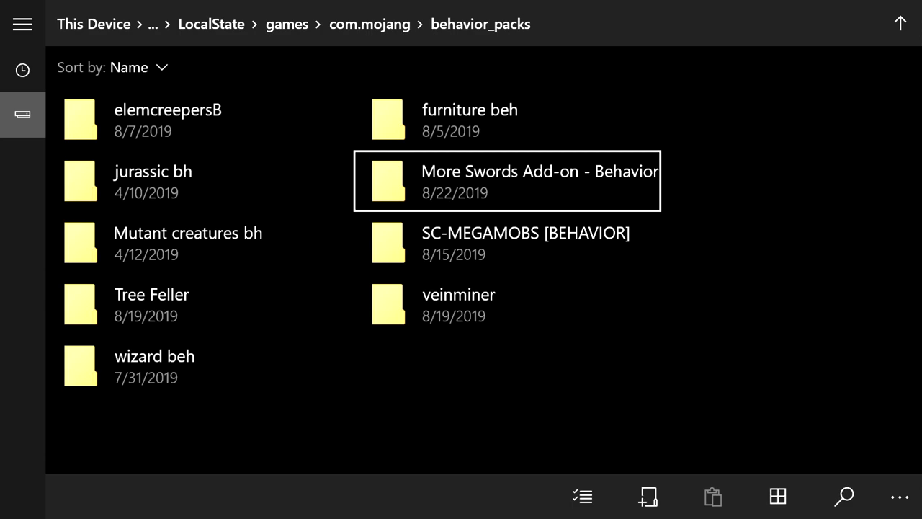
Leave behavior_packs and return to the Packages folder.
key("BackSpace")
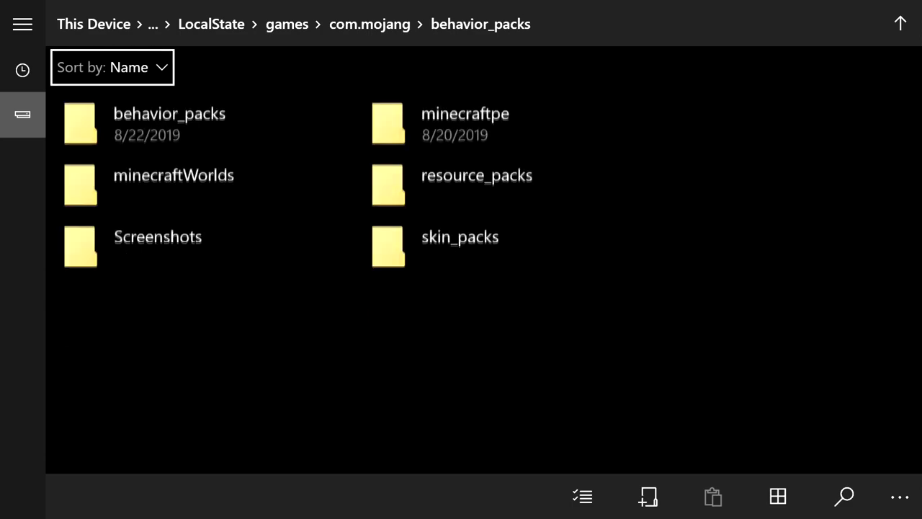
key("BackSpace")
key("Up")
key("Right")
key("Right")
key("Right")
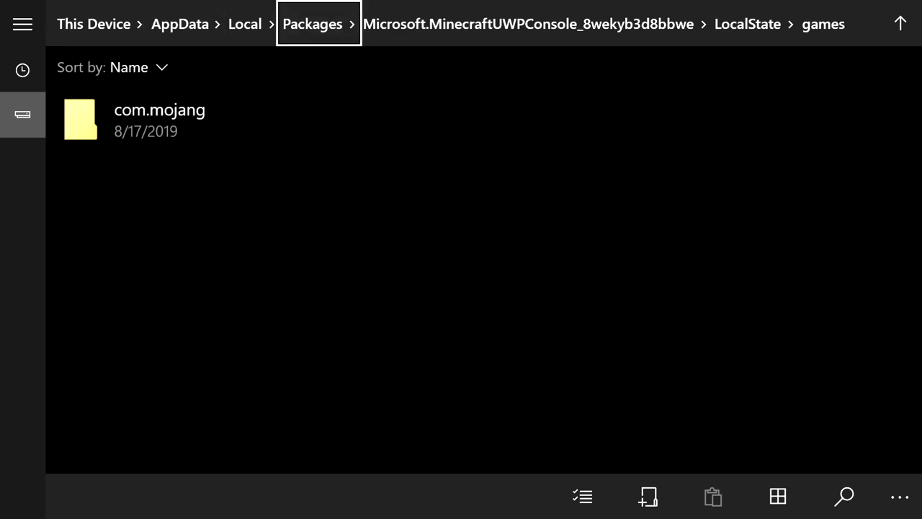
key("Return")
Open the LocalState folder of the 25974MegaScopes.UniversalFileDownloader package.
key("Down")
key("Down")
key("Right")
key("Down")
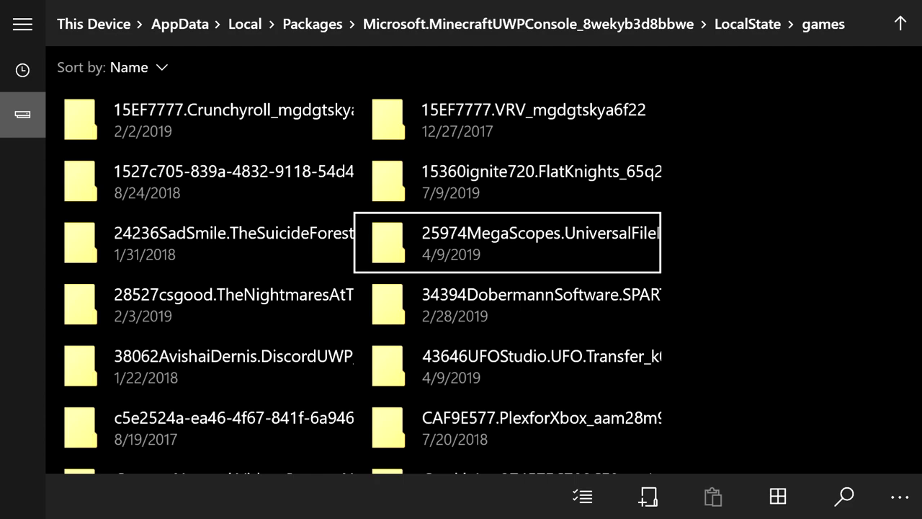
key("Return")
key("Down")
key("Right")
key("Down")
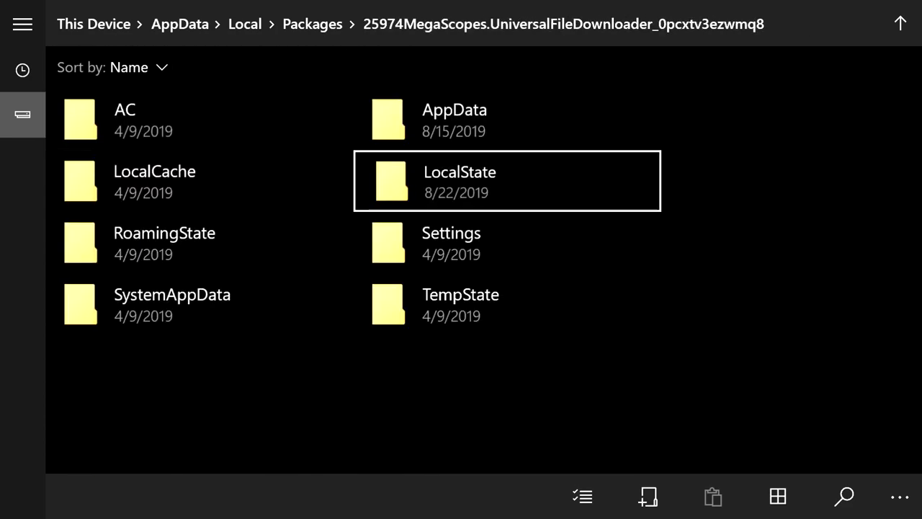
key("Return")
Cut the "More Swords Add-on - Resource" folder from the downloader's LocalState folder.
key("Down")
key("Right")
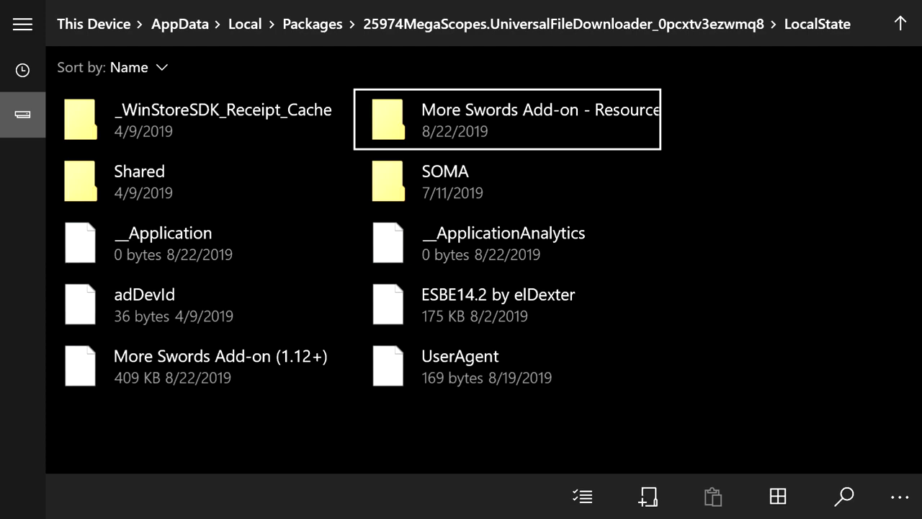
key("Menu")
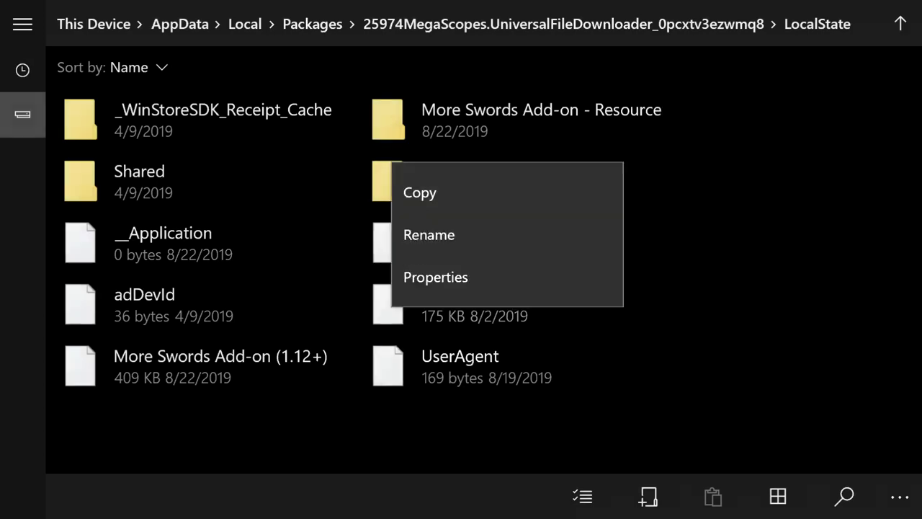
key("Escape")
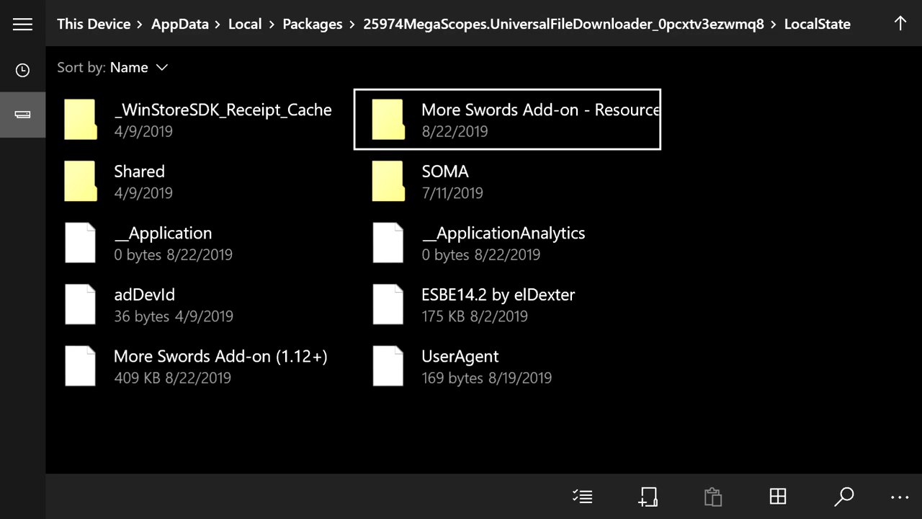
key("Menu")
key("Down")
key("Down")
key("Up")
key("Return")
Return from the downloader's LocalState folder to the Packages folder.
key("shift+Tab")
key("shift+Tab")
key("Right")
key("Right")
key("Right")
key("Return")
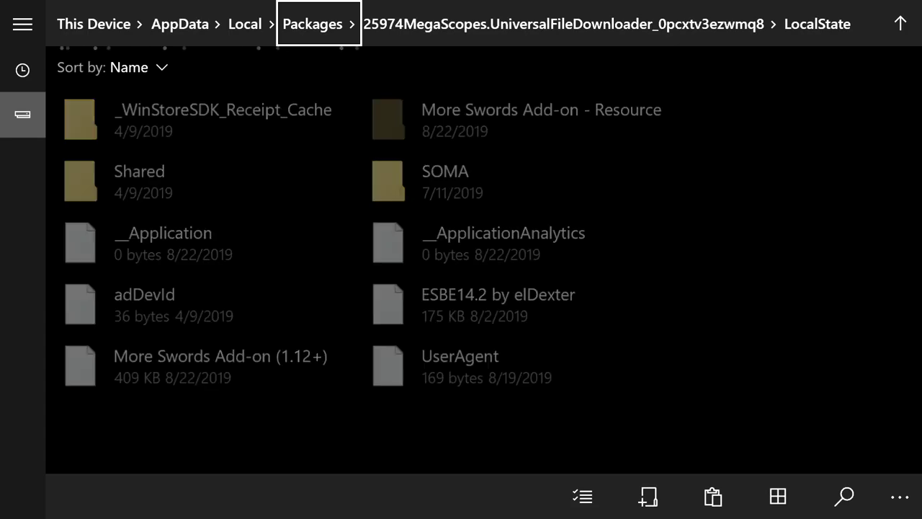
Locate the Microsoft.MinecraftUWPConsole folder among the packages and open it.
key("Down")
key("Down")
key("Down")
key("Down")
key("Down")
key("Down")
key("Down")
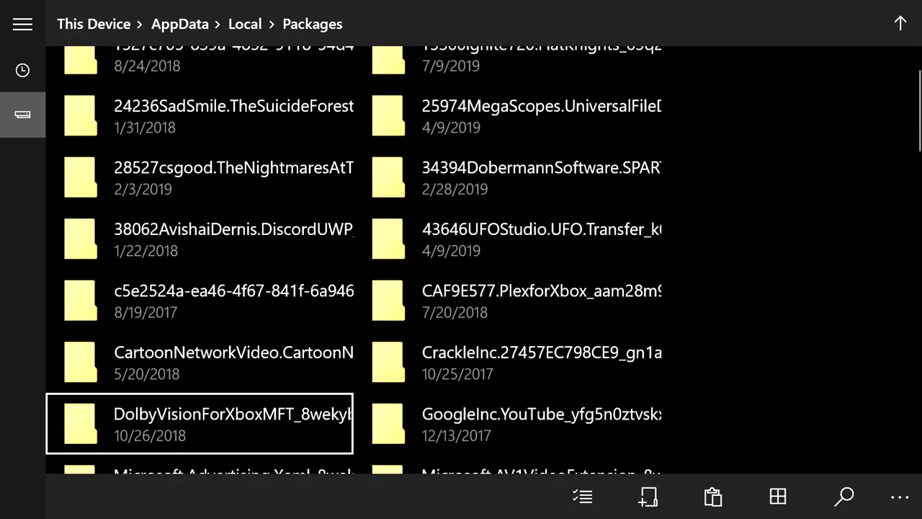
key("Down")
key("Down")
key("Down")
key("Down")
key("Right")
key("Down")
key("Left")
key("Down")
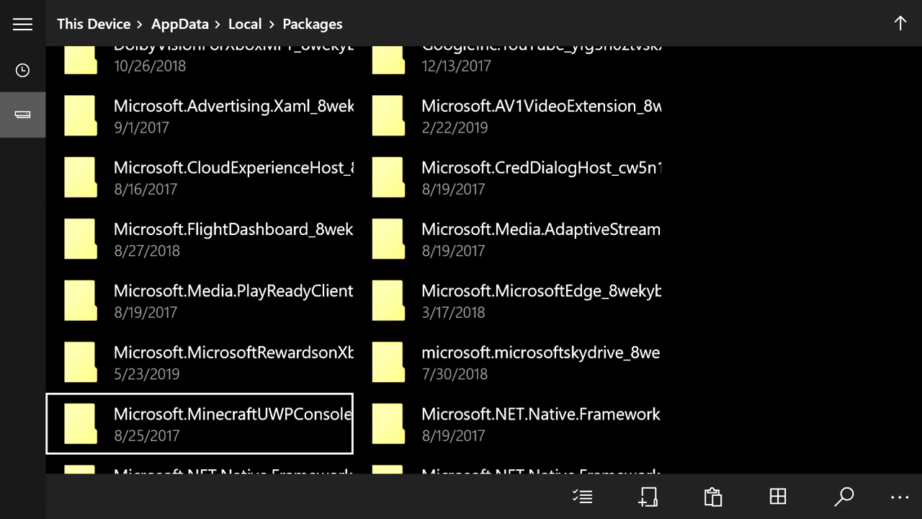
key("Return")
Go through LocalState, games and com.mojang and open the resource_packs folder.
key("Down")
key("Right")
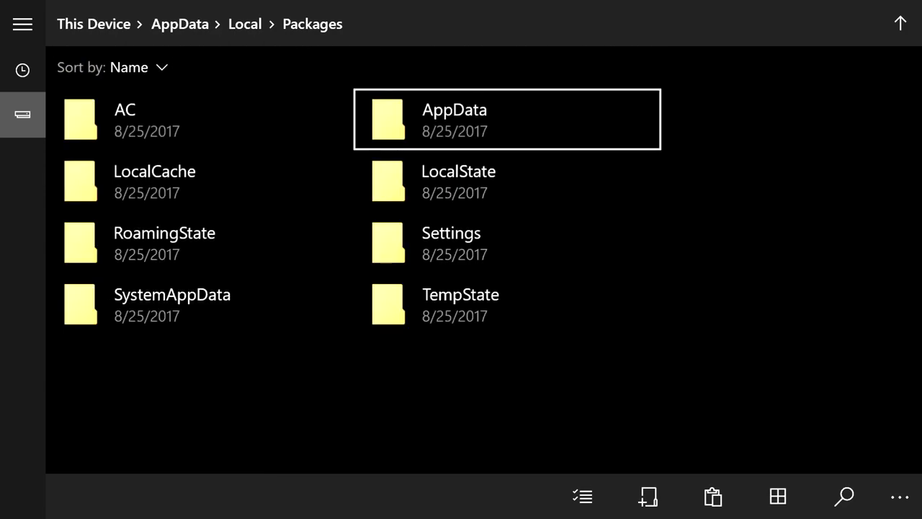
key("Down")
key("Return")
key("Down")
key("Return")
key("Down")
key("Return")
key("Down")
key("Down")
key("Right")
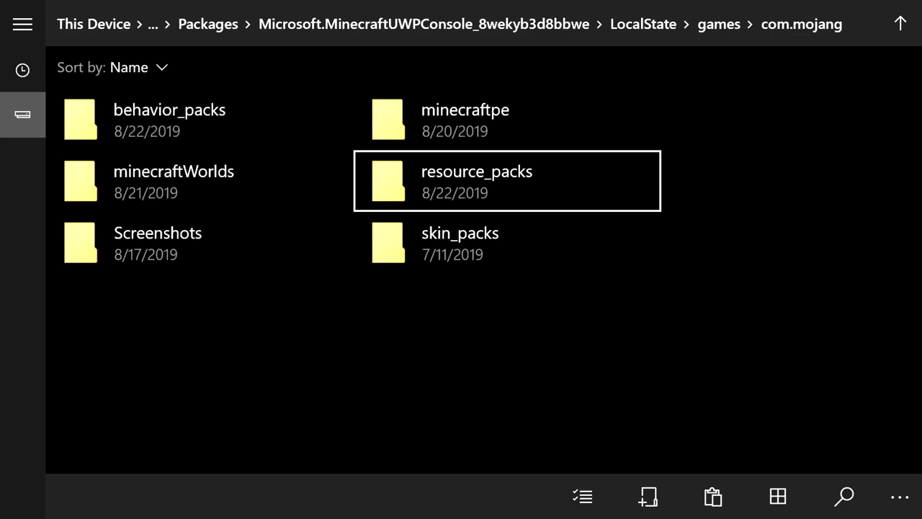
key("Return")
Paste the cut "More Swords Add-on - Resource" folder into resource_packs.
key("Down")
key("Down")
key("Down")
key("Down")
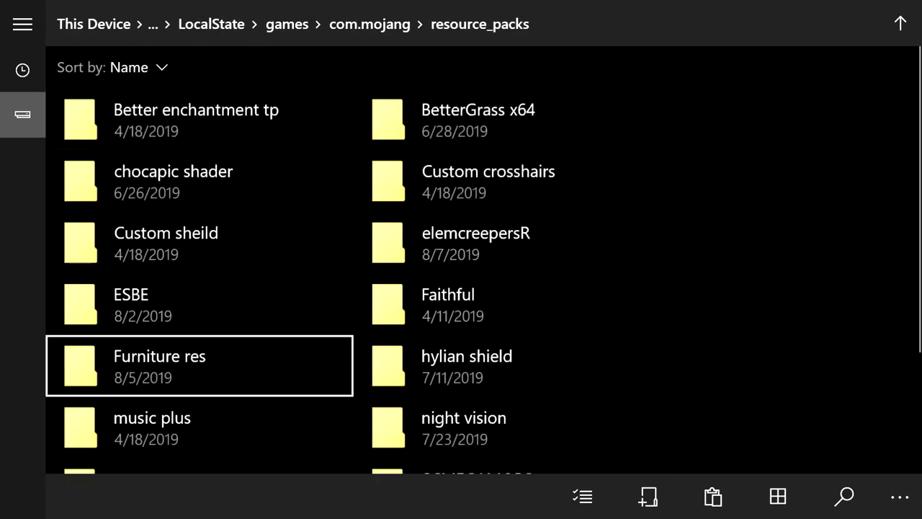
key("Down")
key("Down")
key("Down")
key("Down")
key("Down")
key("Right")
key("Right")
key("Right")
key("Right")
key("Left")
key("Left")
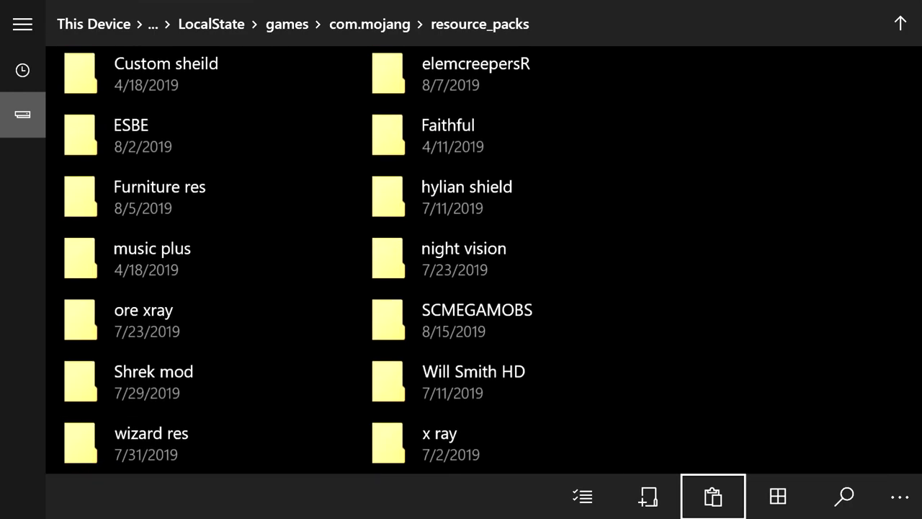
key("Return")
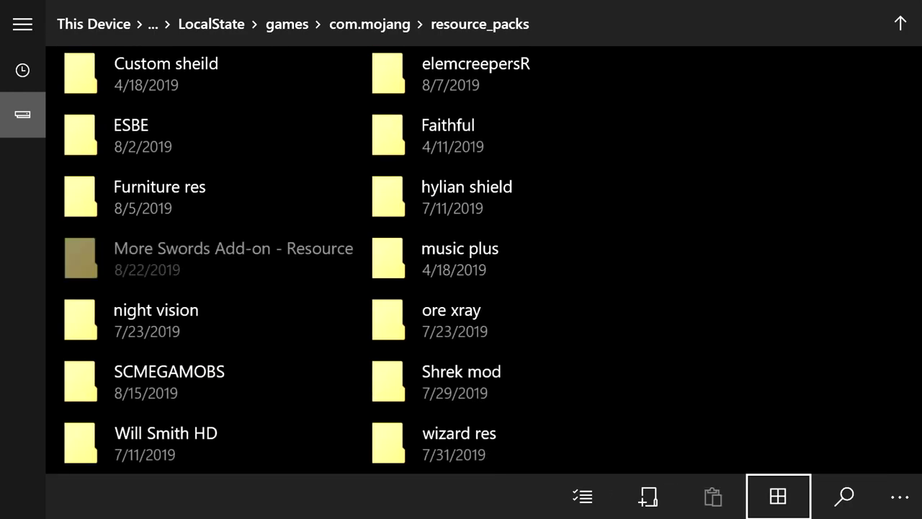
key("Up")
key("Up")
key("Up")
key("Left")
key("super")
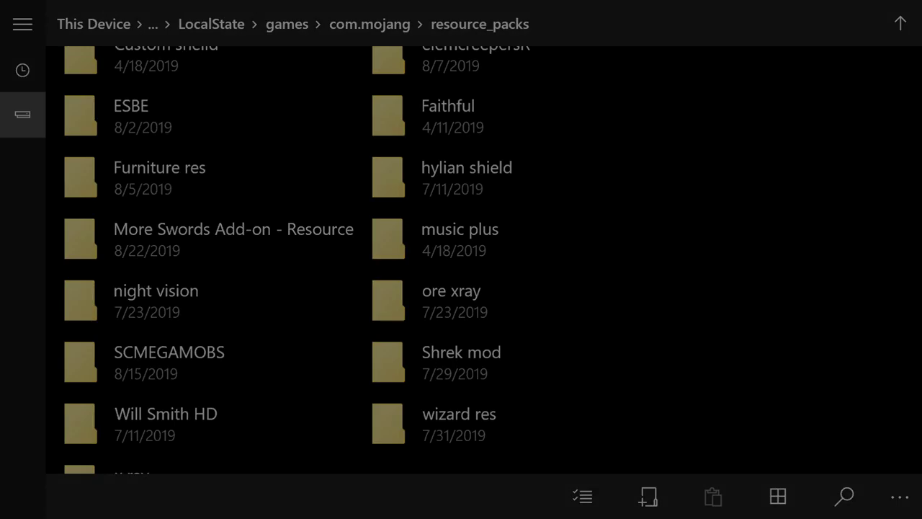
Switch to Minecraft and open the list of worlds.
key("Down")
key("Down")
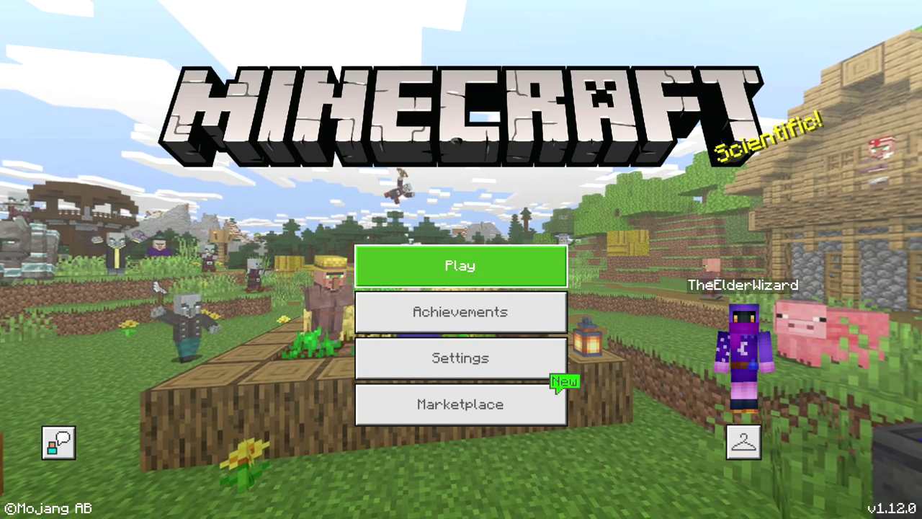
key("Return")
key("Down")
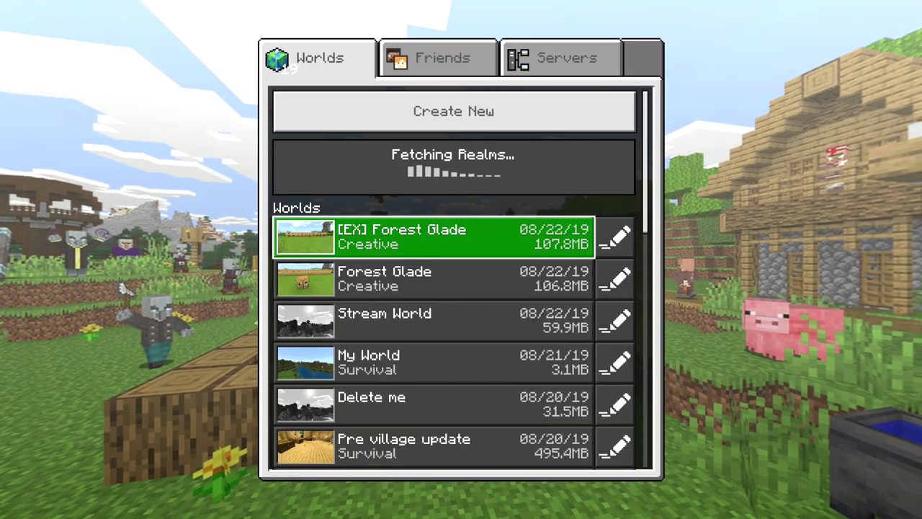
key("Down")
key("Right")
key("Left")
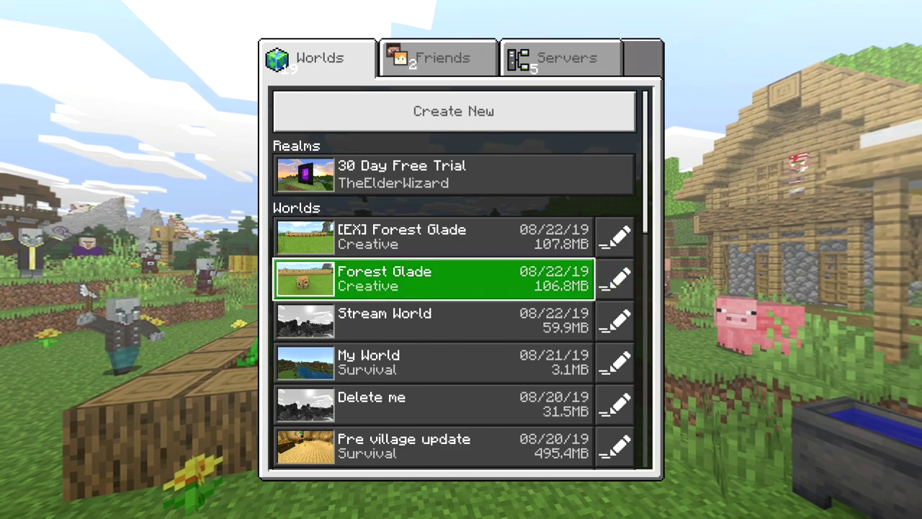
key("Right")
key("Left")
key("Up")
key("Down")
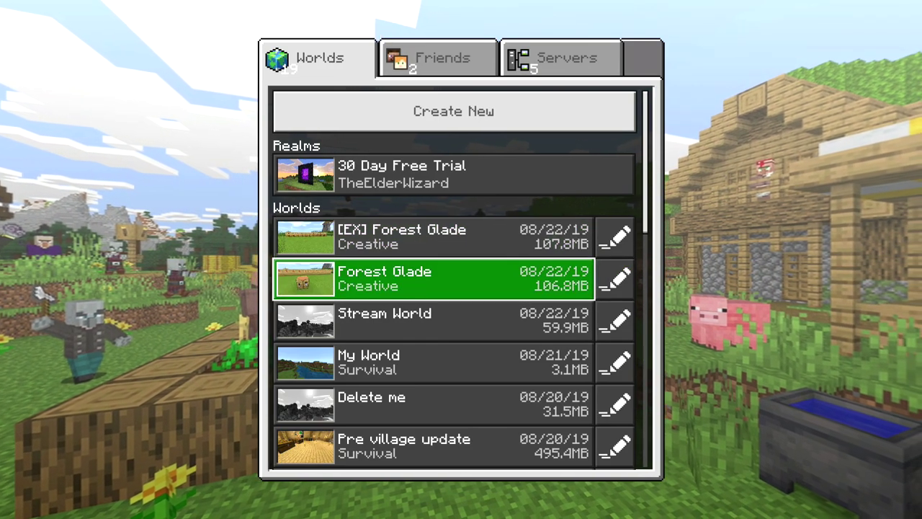
key("Right")
key("Left")
key("Right")
key("Left")
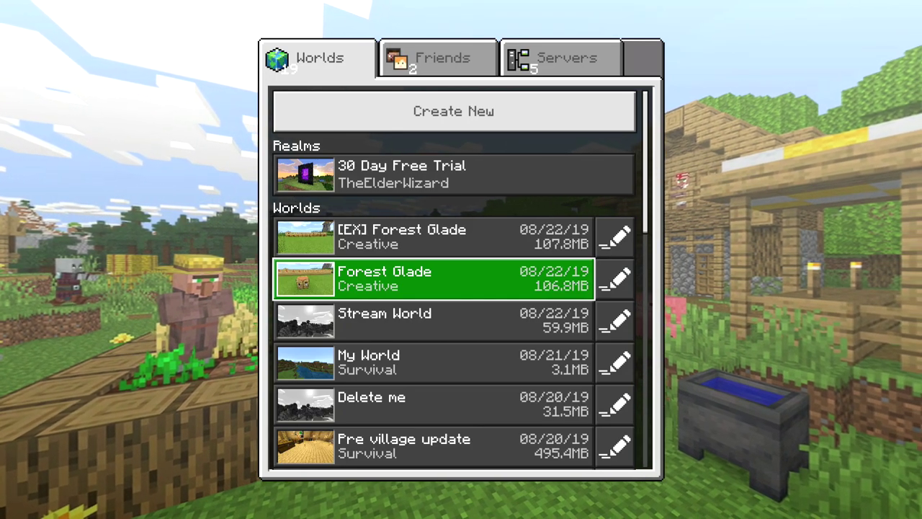
key("Right")
key("Left")
key("Right")
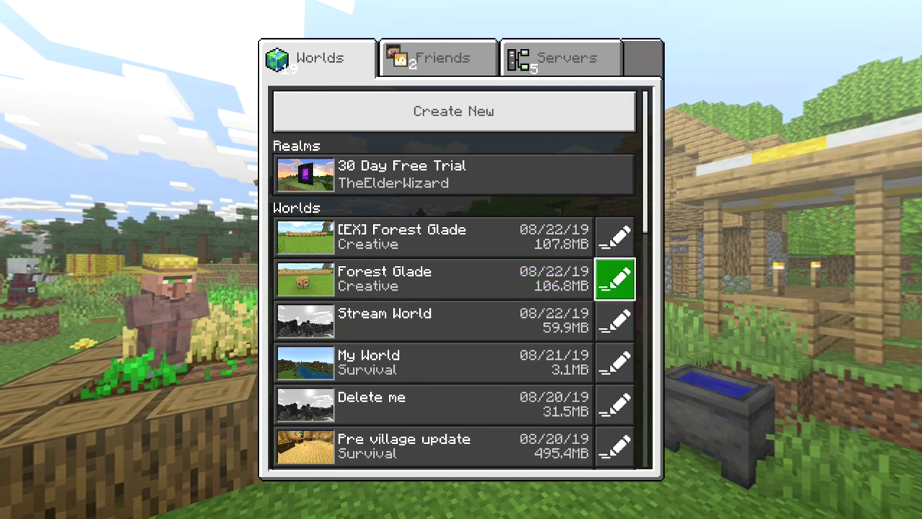
key("Left")
key("Right")
Open the edit settings of the [EX] Forest Glade world.
key("Up")
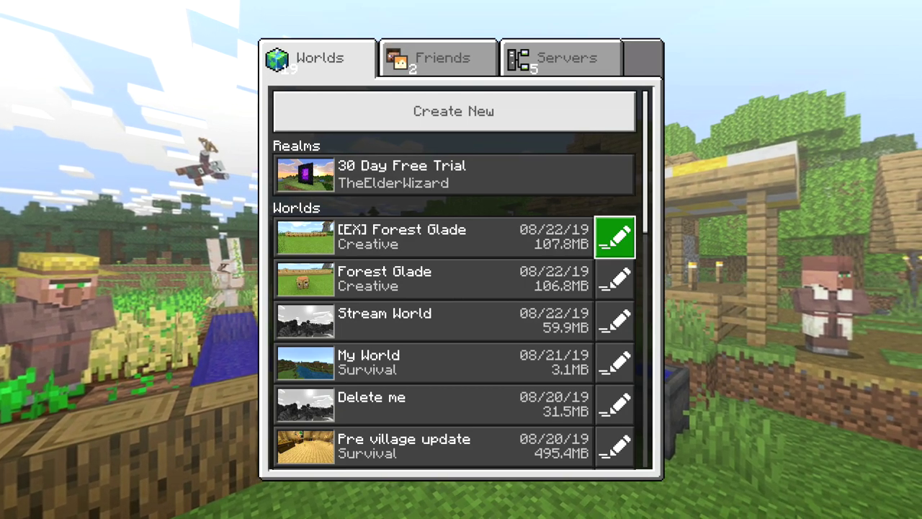
key("Left")
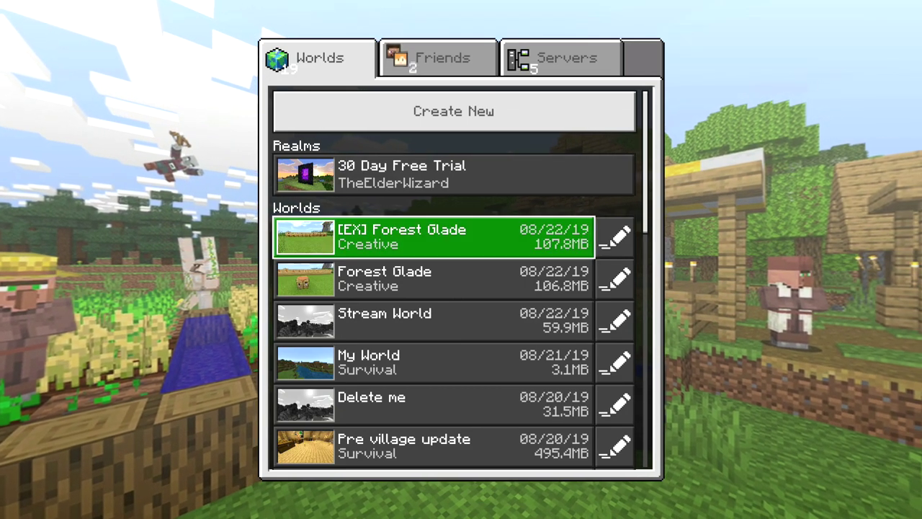
key("Right")
key("Return")
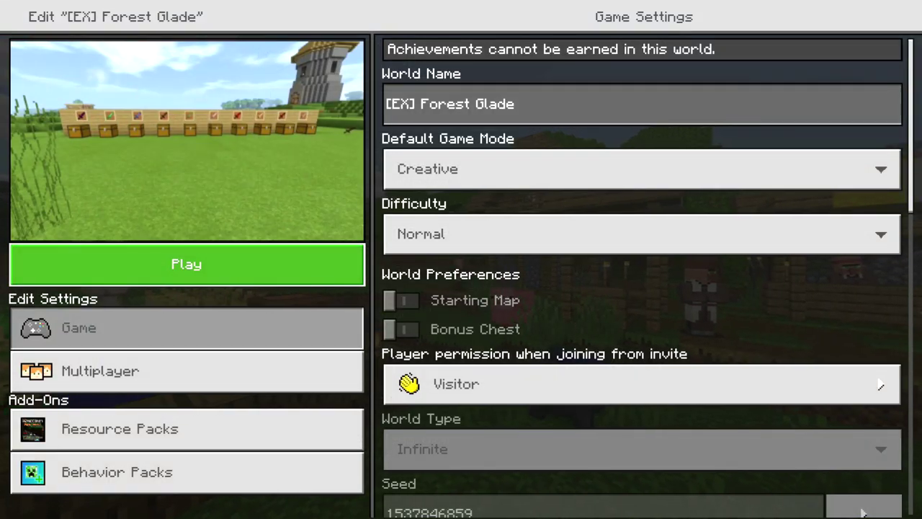
View the resource packs of the [EX] Forest Glade world.
key("Down")
key("Down")
key("Down")
key("Return")
key("Left")
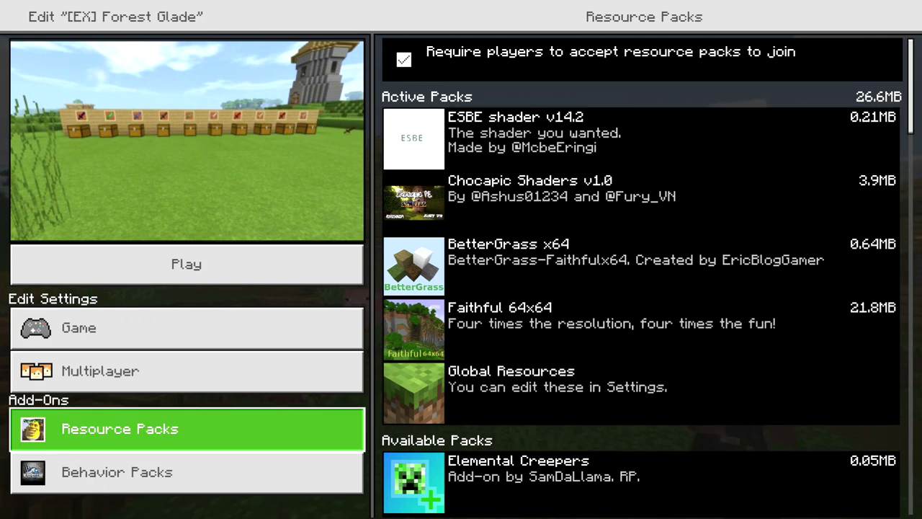
Activate the "More Swords Add-on - Behavior" pack for the world and accept turning off achievements.
key("Down")
key("Return")
key("Right")
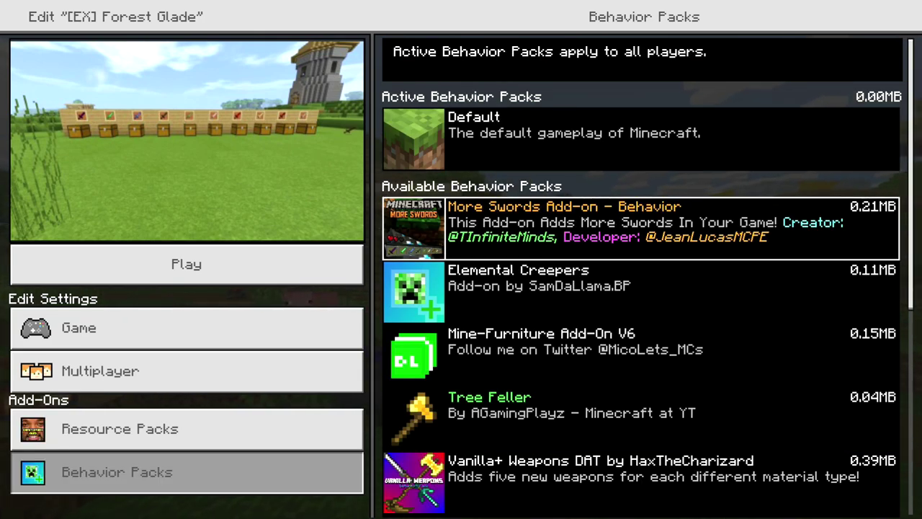
key("Return")
key("Return")
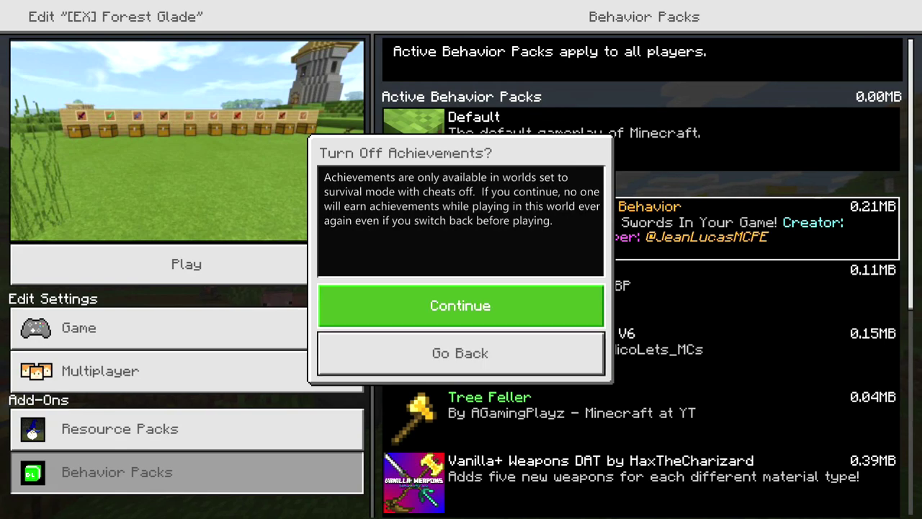
key("Up")
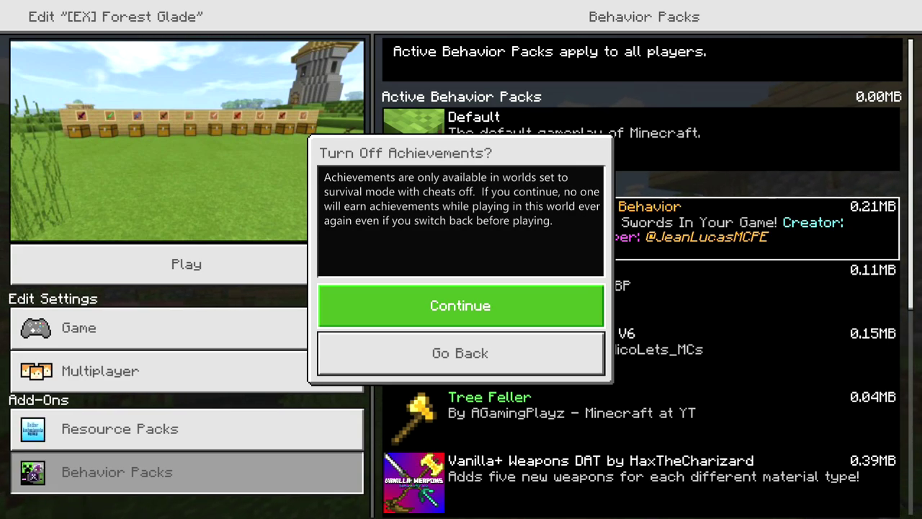
key("Return")
Check the world's active resource packs for "More Swords Add-on - Resource" and view its ordering options.
key("Left")
key("Up")
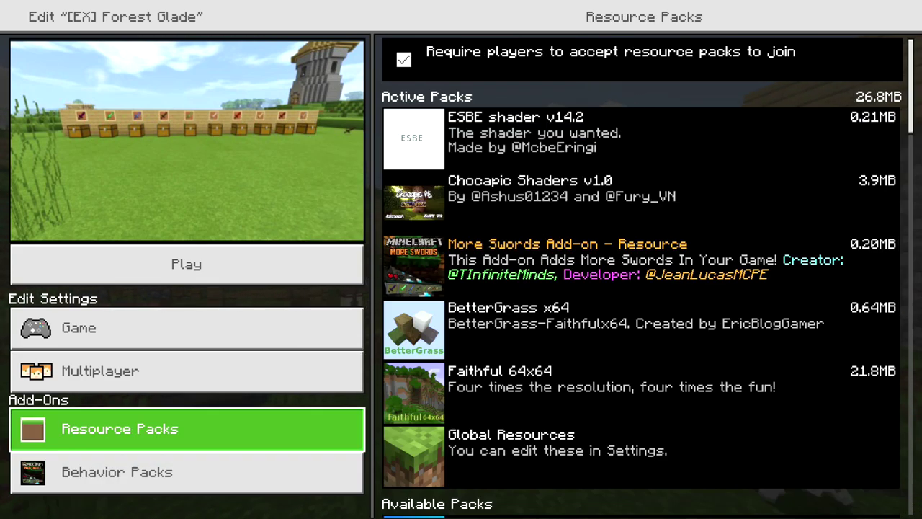
key("Right")
key("Down")
key("Down")
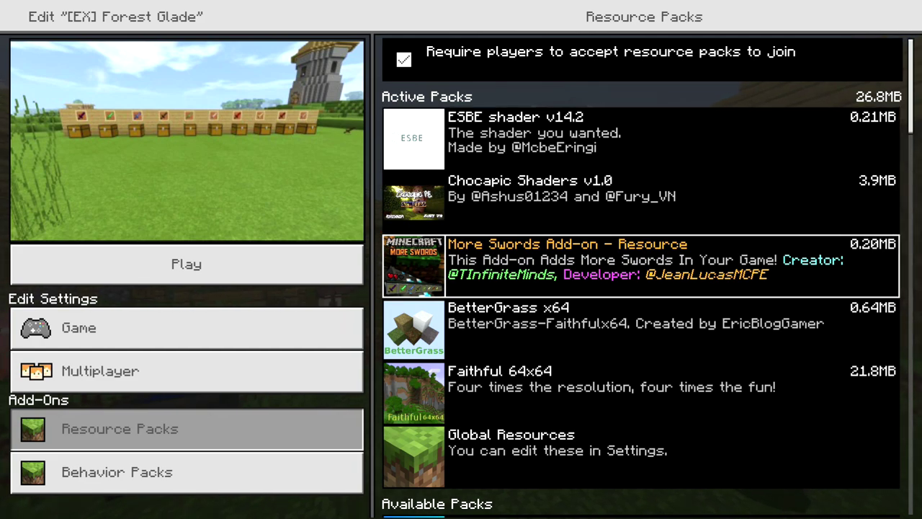
key("Return")
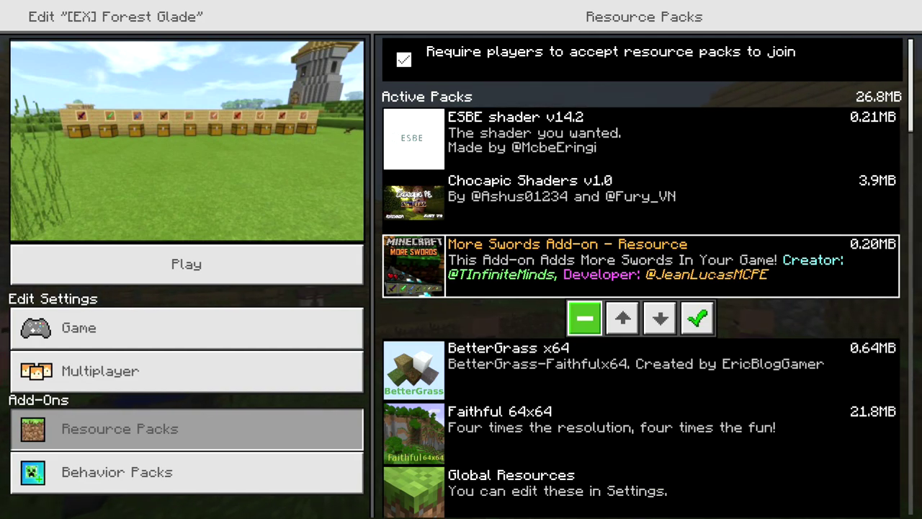
key("Escape")
key("Left")
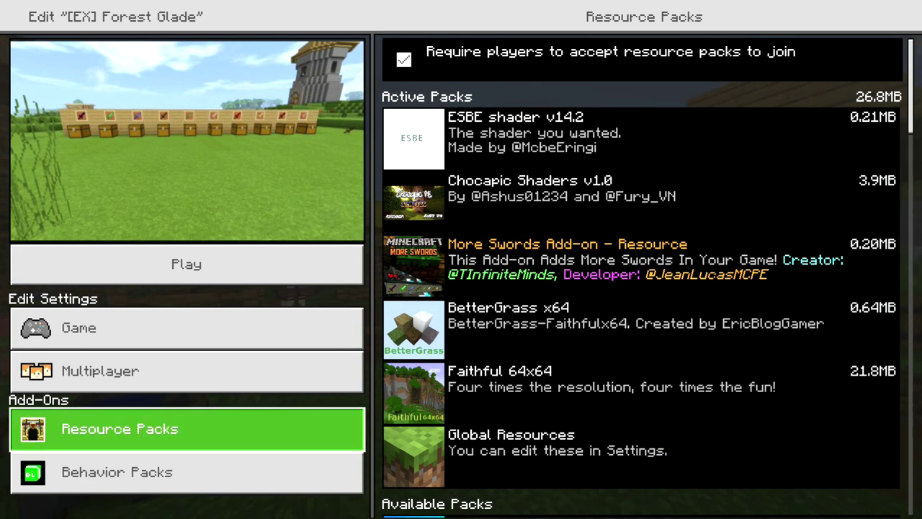
Examine the order of the world's active resource packs around "More Swords Add-on - Resource".
key("Down")
key("Up")
key("Right")
key("Down")
key("Down")
key("Down")
key("Down")
key("Up")
key("Up")
key("Down")
key("Down")
key("Down")
key("Down")
key("Down")
key("Up")
key("Up")
key("Up")
key("Up")
key("Up")
key("Up")
Return to the game settings and start playing the [EX] Forest Glade world.
key("Left")
key("Up")
key("Up")
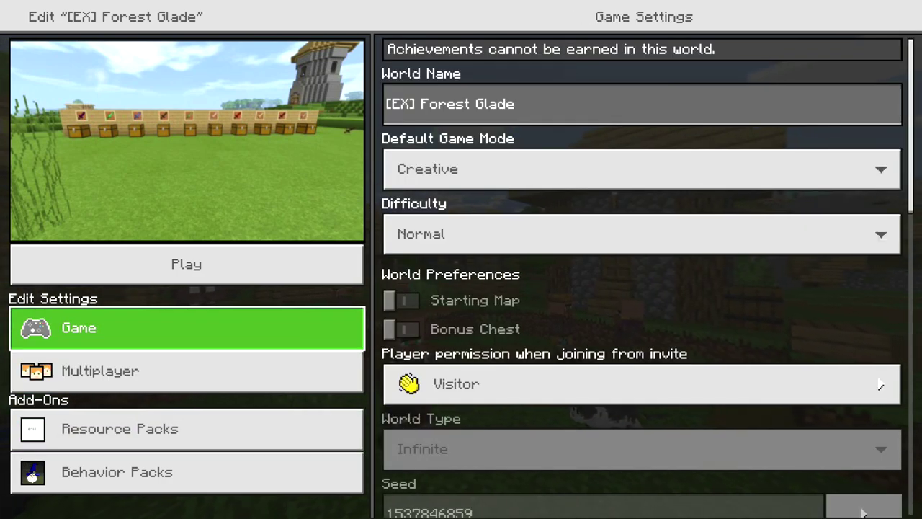
key("Up")
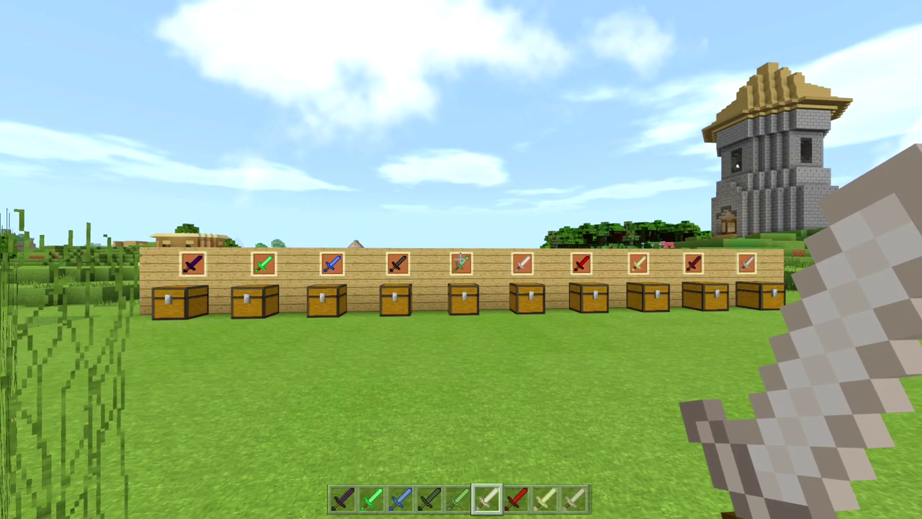
Look at the add-on's swords in third-person view, equipping the Lapis Lazuli Sword and the Redstone Sword.
key("w")
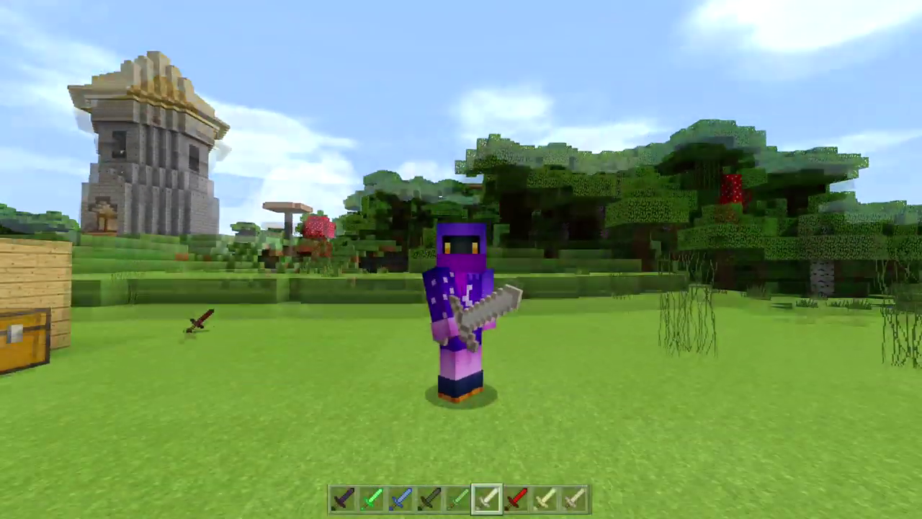
key("7")
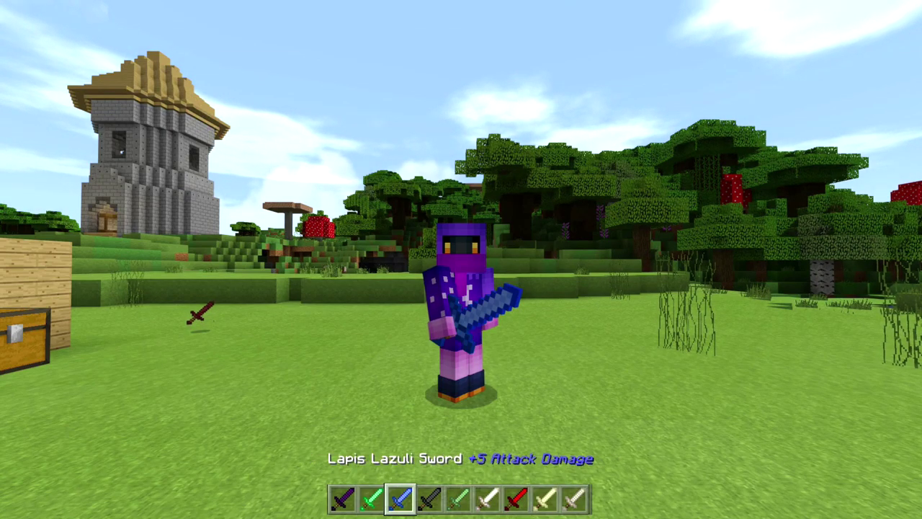
scroll(461, 260, "down", 2)
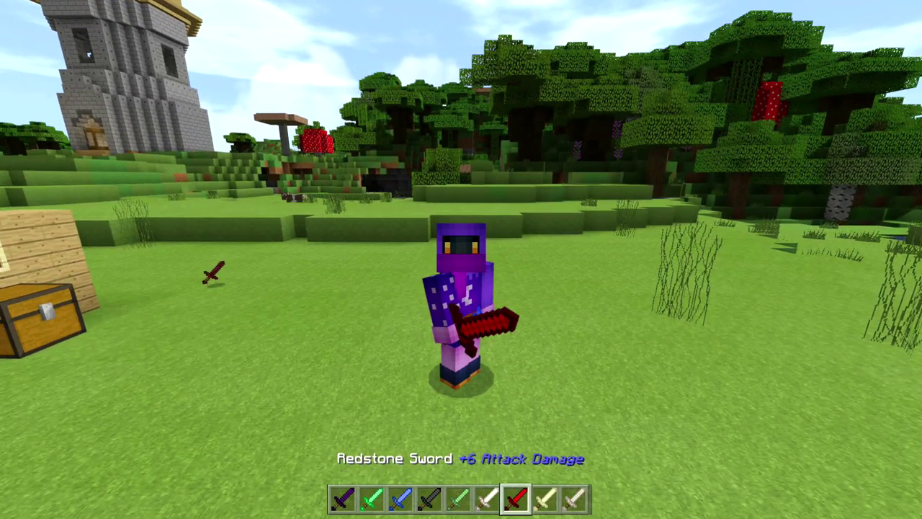